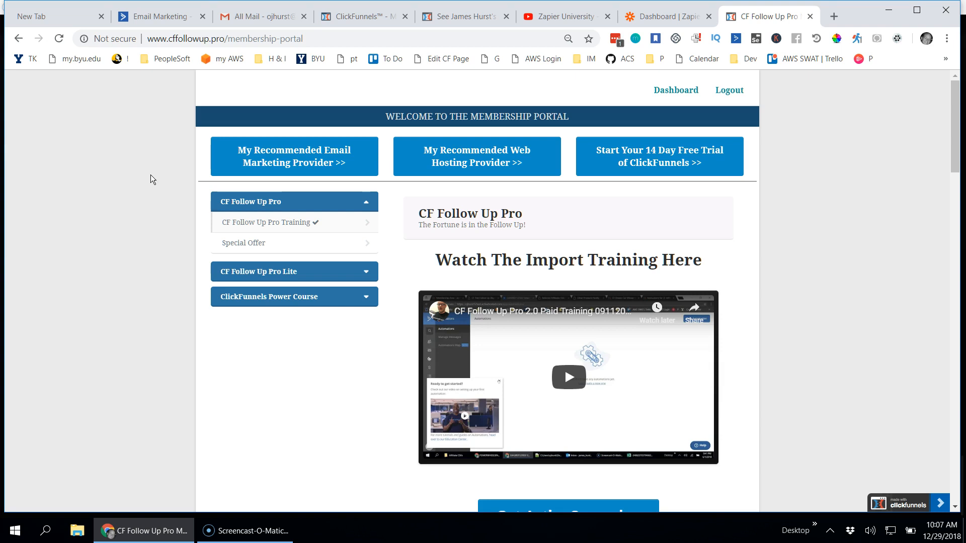
Step: In Zapier, open the "Import Clickfunnels CSV Sheet1 to ActiveCampaign" Zap and add an "Only continue if..." filter between its trigger and action
click(673, 19)
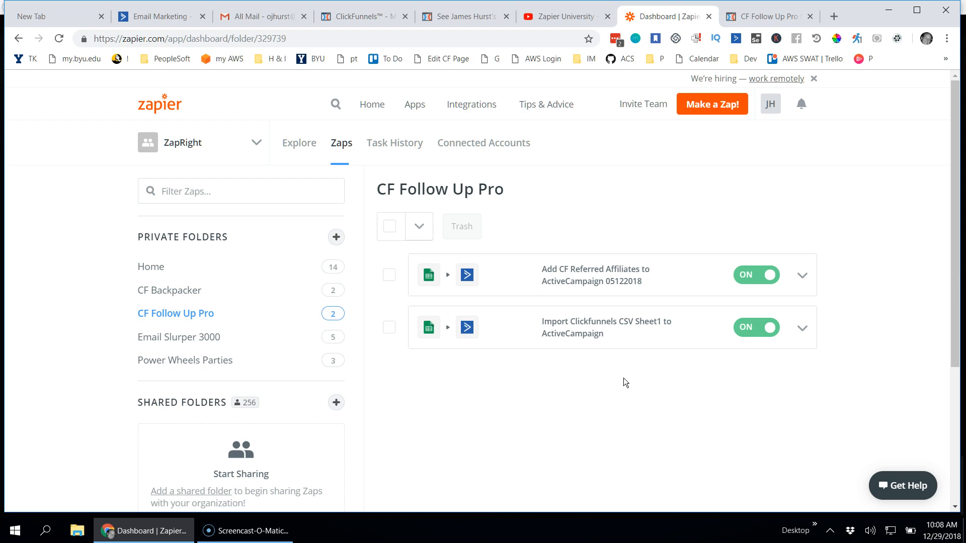
click(602, 327)
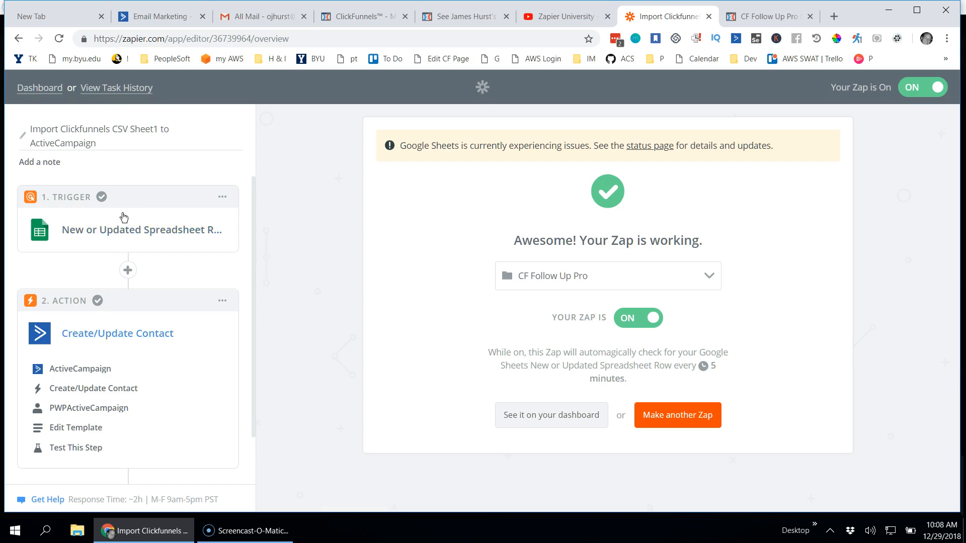
click(128, 272)
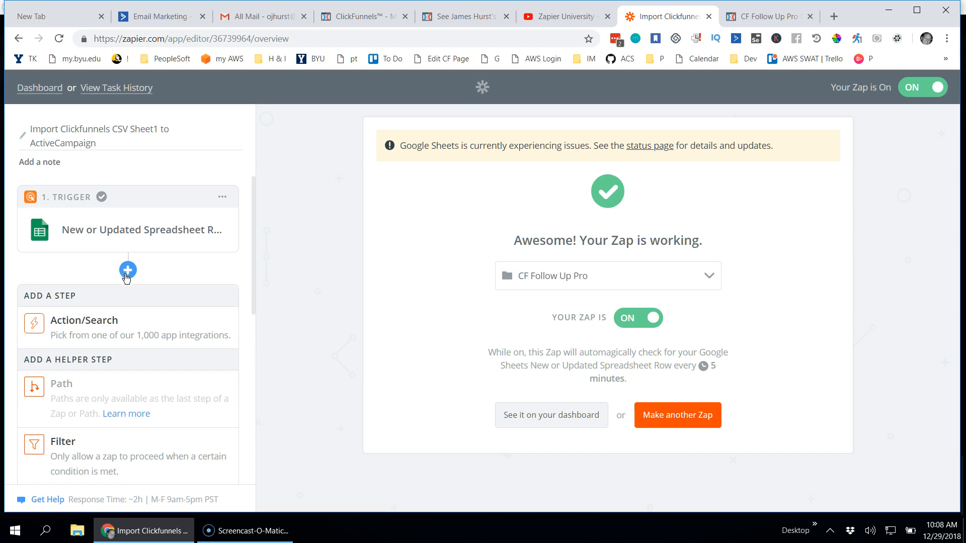
scroll(88, 418, down, 1)
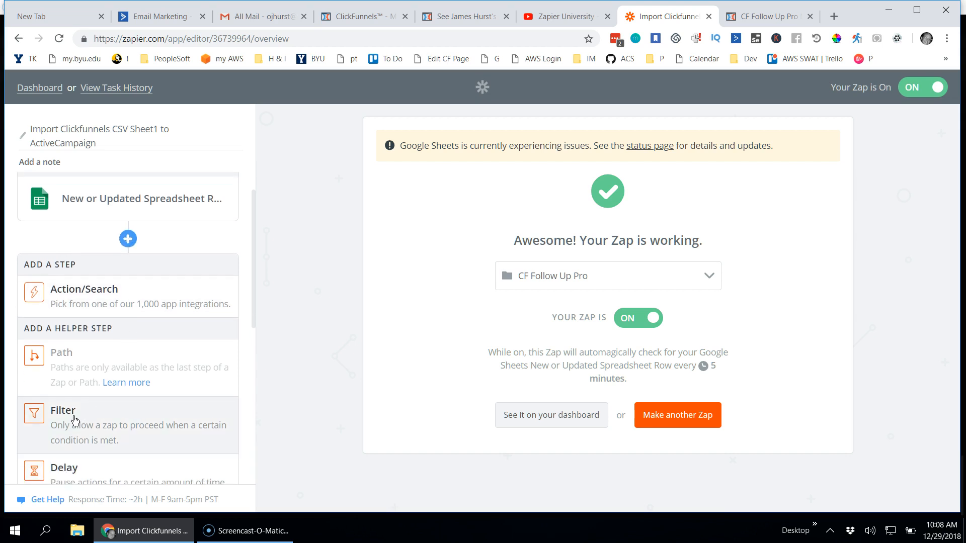
click(74, 420)
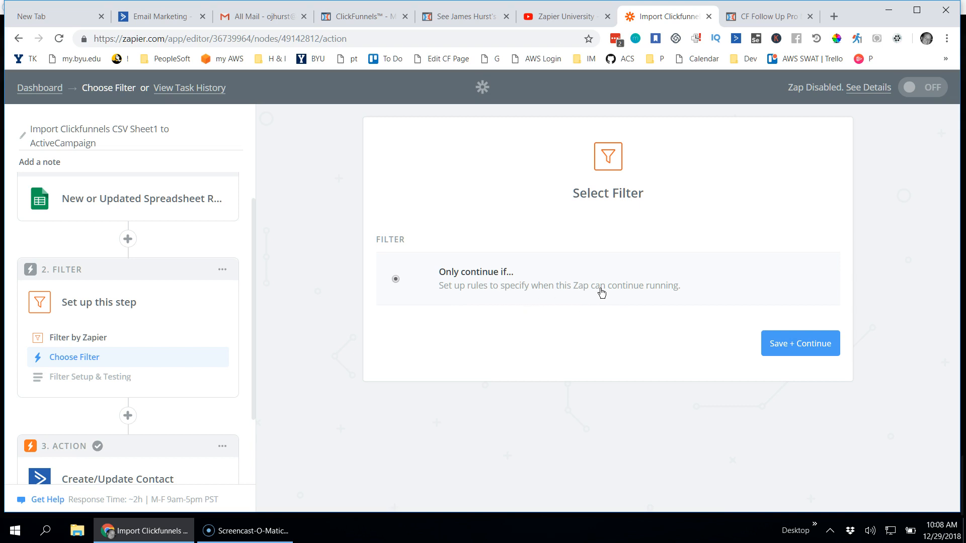
click(800, 347)
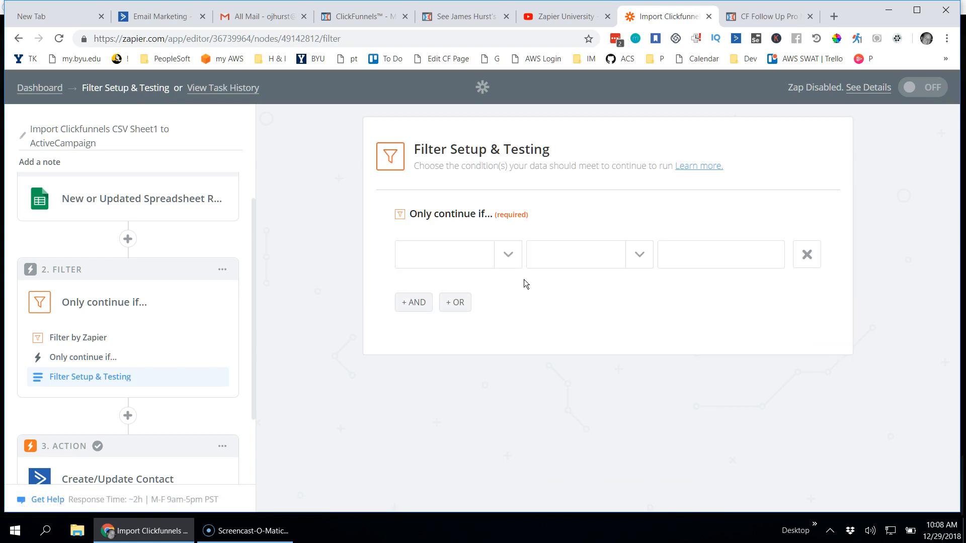
Step: Set the filter's first condition to affiliate_tier, (Text) Contains, 1
click(511, 260)
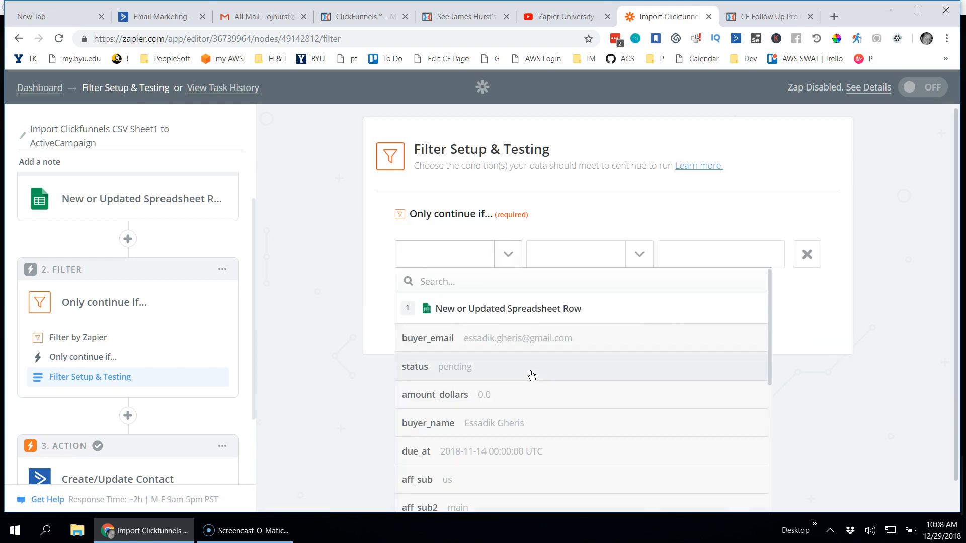
scroll(528, 374, down, 3)
scroll(514, 373, down, 2)
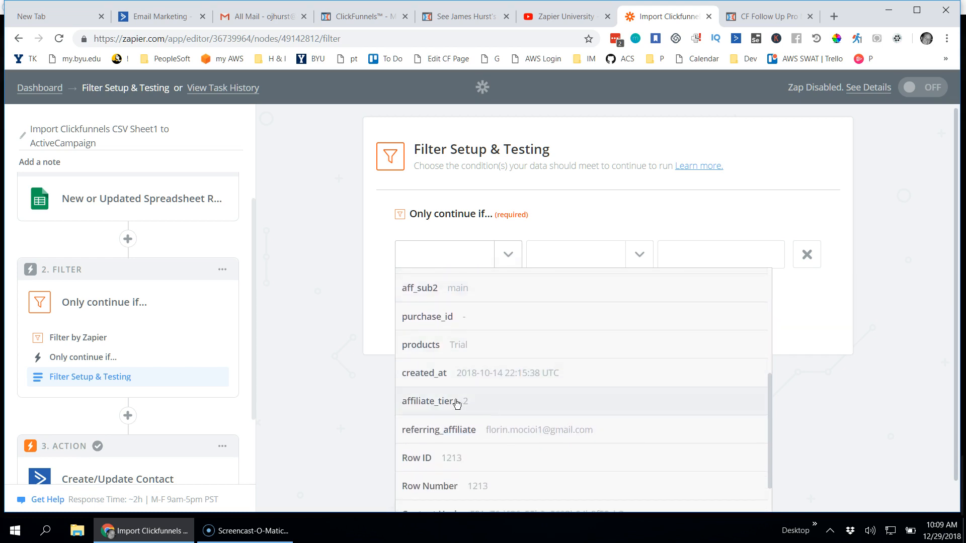
click(453, 400)
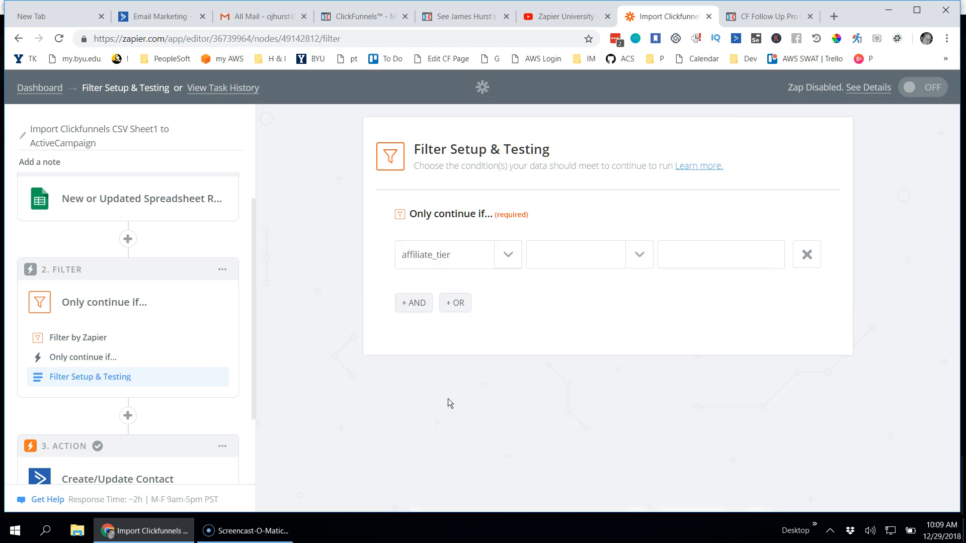
click(638, 255)
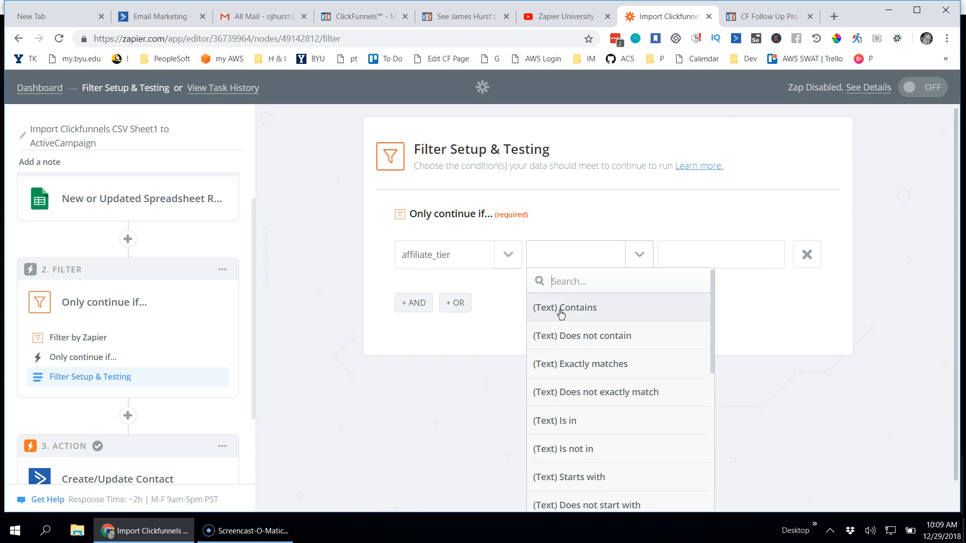
scroll(577, 329, down, 2)
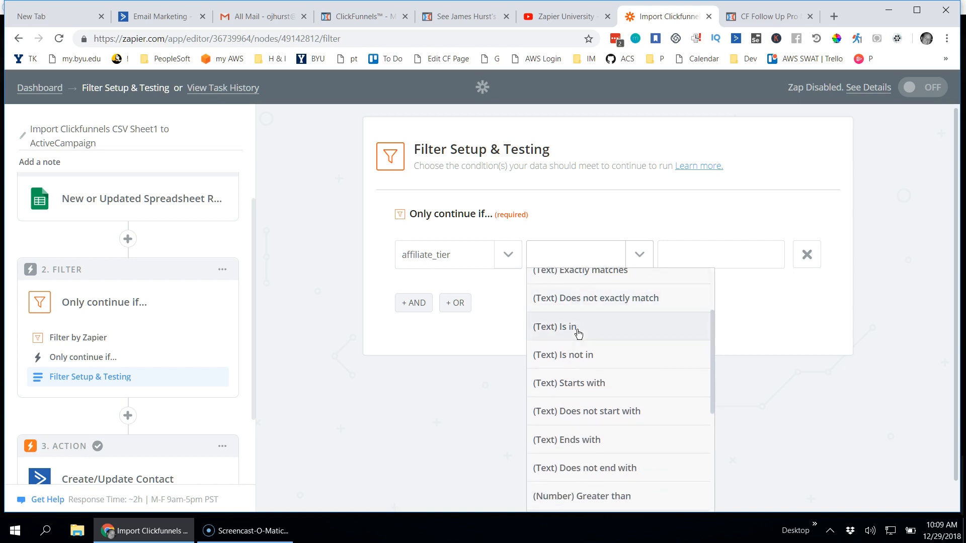
scroll(578, 333, down, 3)
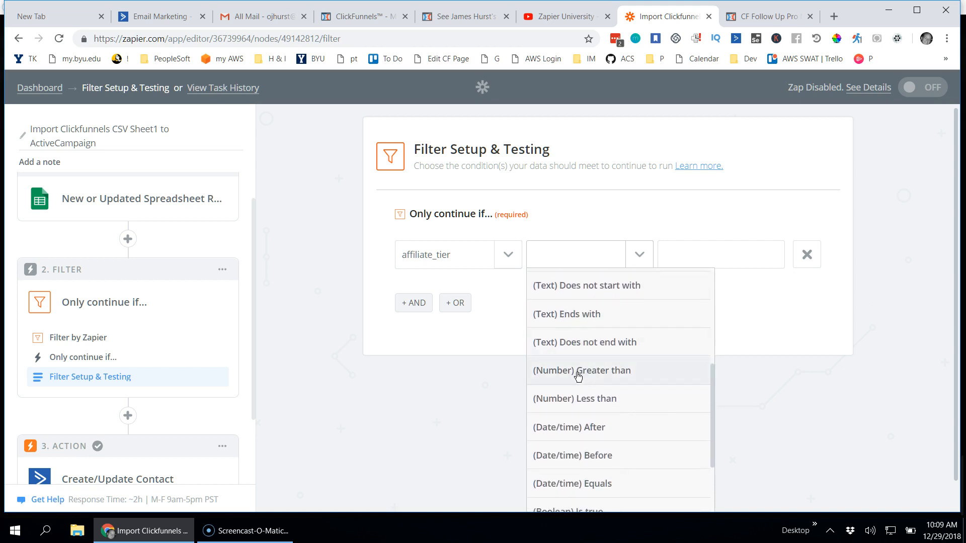
scroll(579, 387, down, 2)
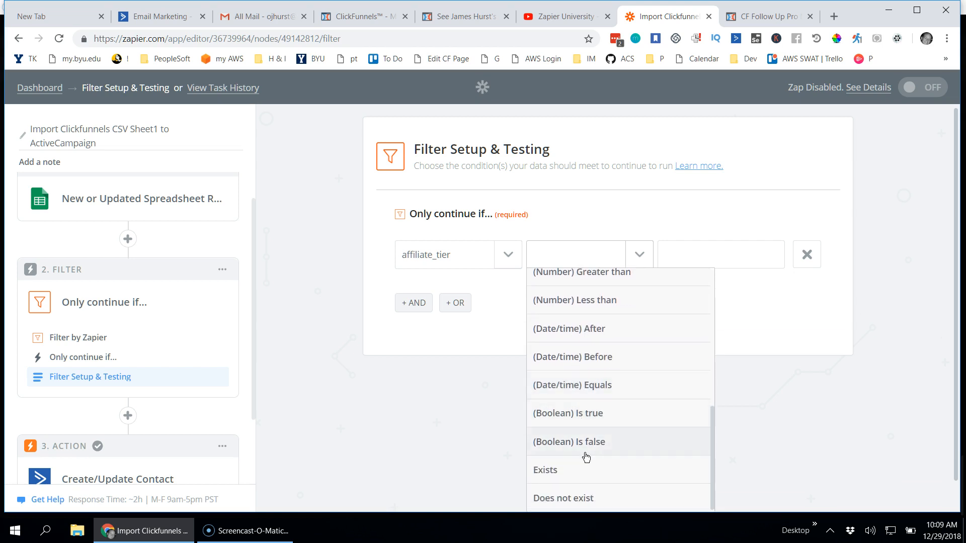
scroll(586, 456, up, 1)
scroll(590, 390, up, 3)
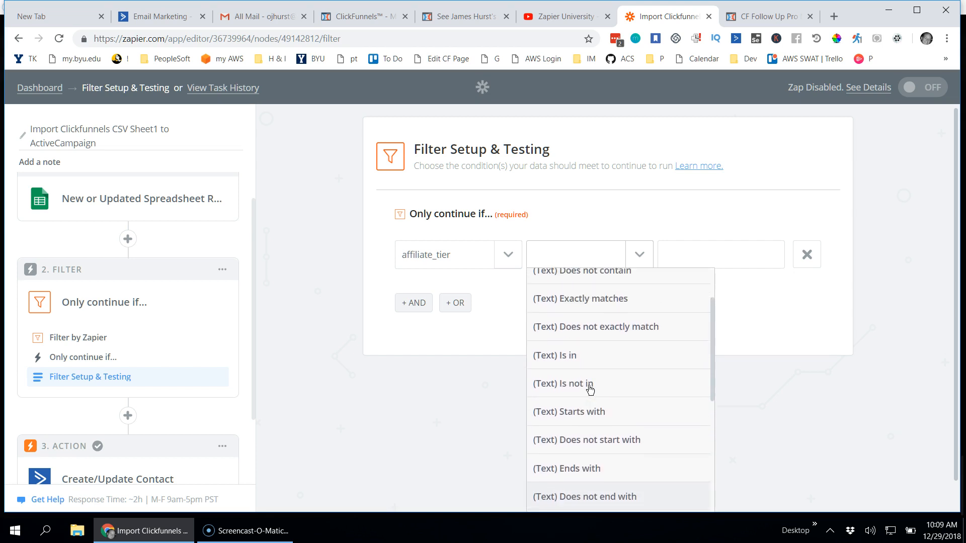
scroll(590, 389, up, 2)
click(577, 308)
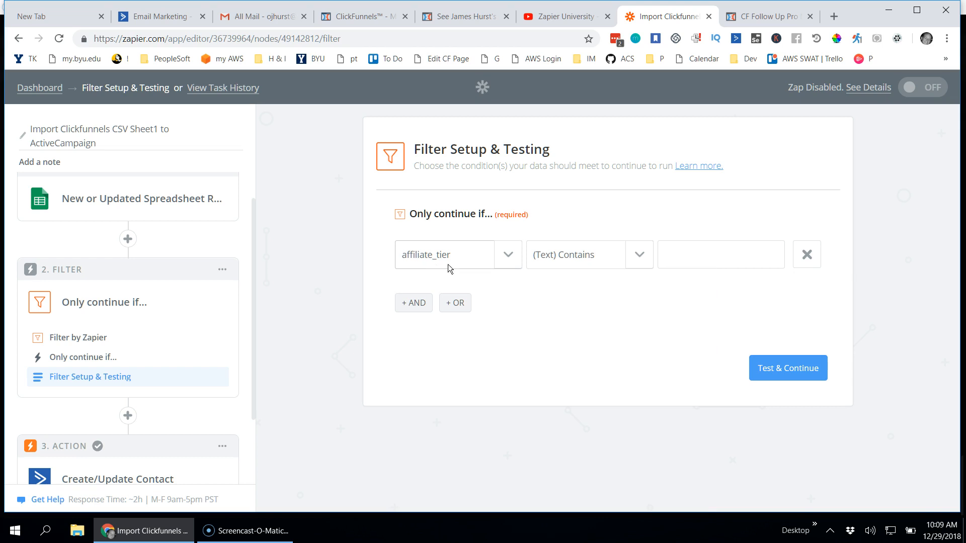
text(1)
click(568, 326)
Step: Add an OR condition group to the filter requiring affiliate_tier, (Text) Contains, 2
click(455, 304)
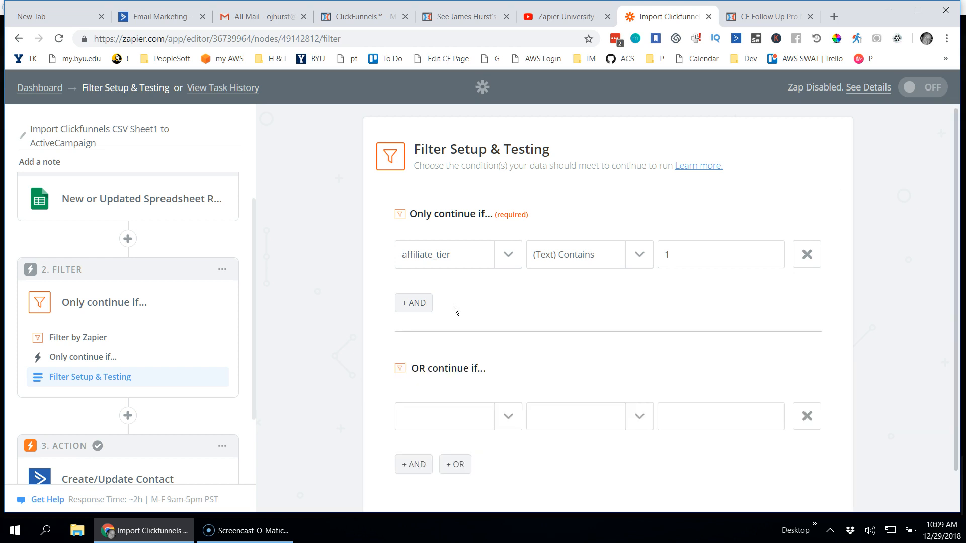
scroll(588, 331, down, 2)
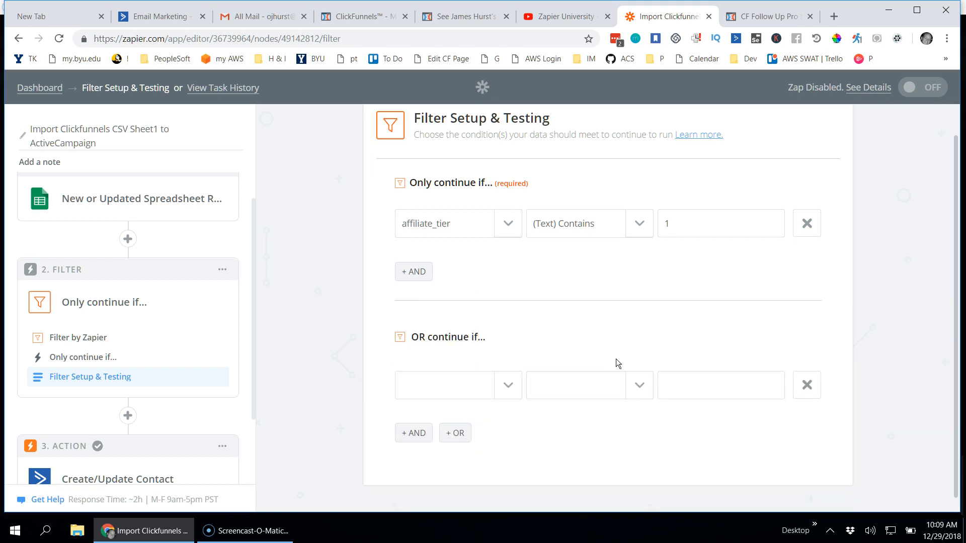
click(507, 379)
scroll(478, 441, down, 5)
scroll(475, 442, down, 3)
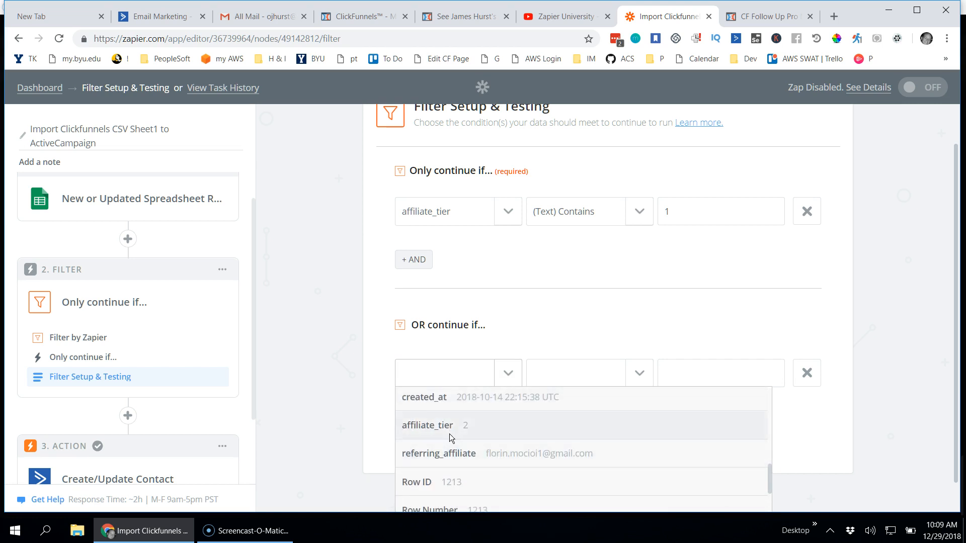
click(448, 426)
click(639, 373)
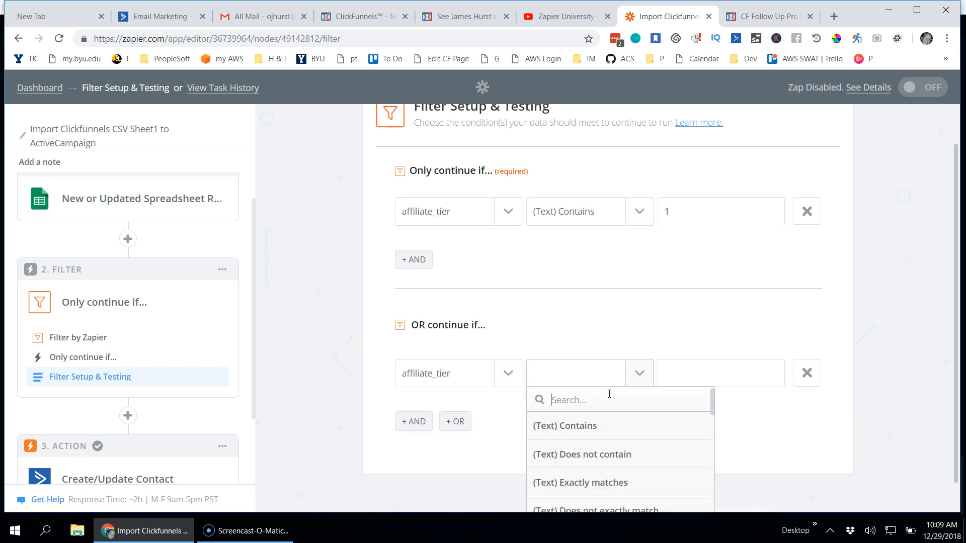
click(575, 425)
text(2)
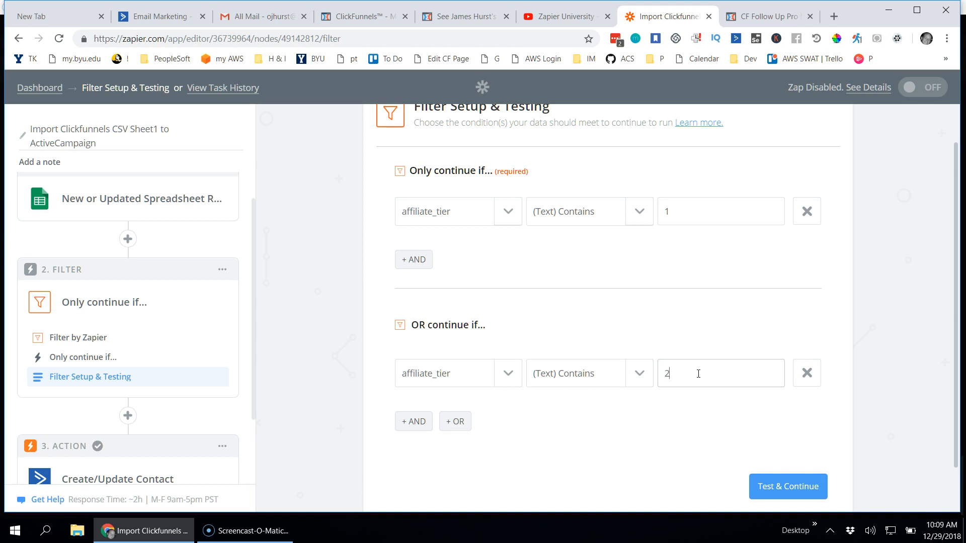
Step: Add an AND condition to the OR group requiring amount_dollars, (Number) Greater than, 10
click(415, 422)
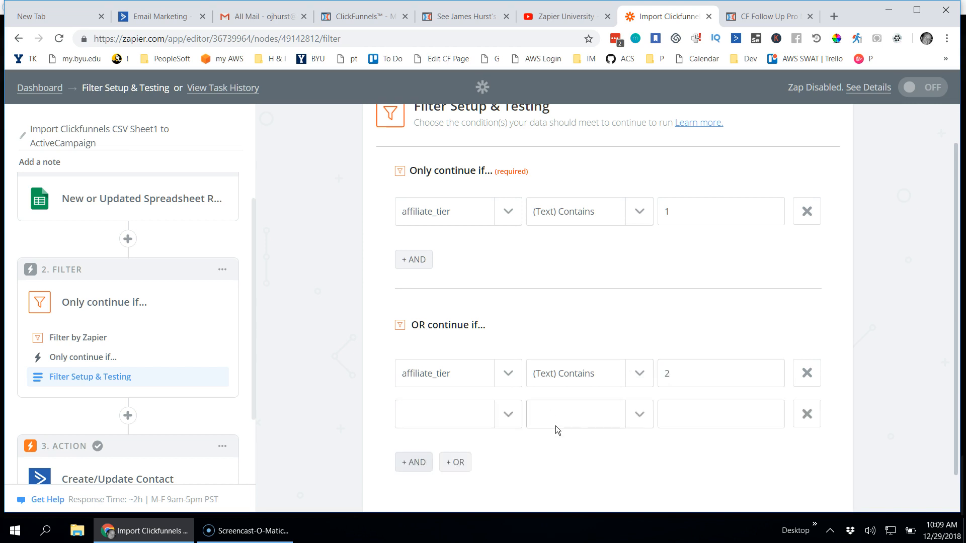
click(509, 415)
scroll(503, 443, down, 5)
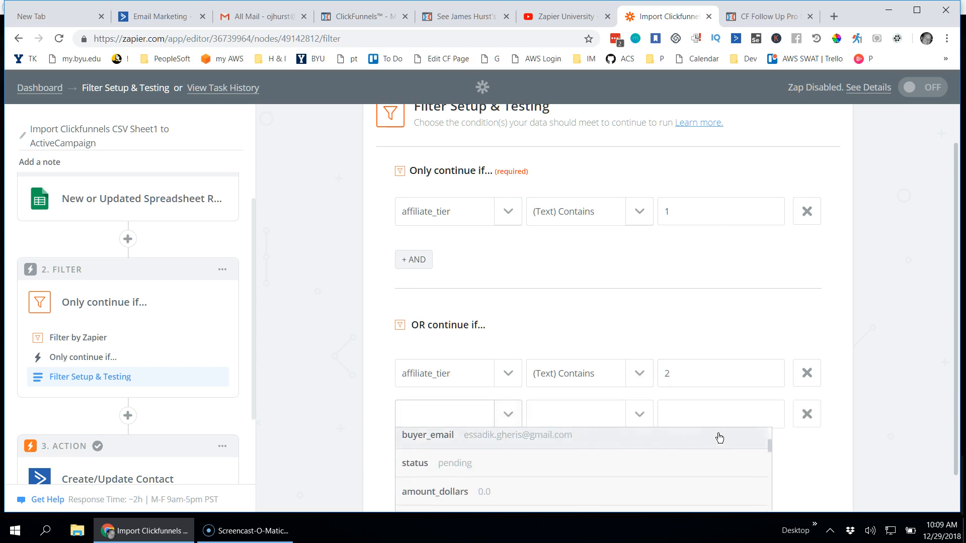
click(461, 452)
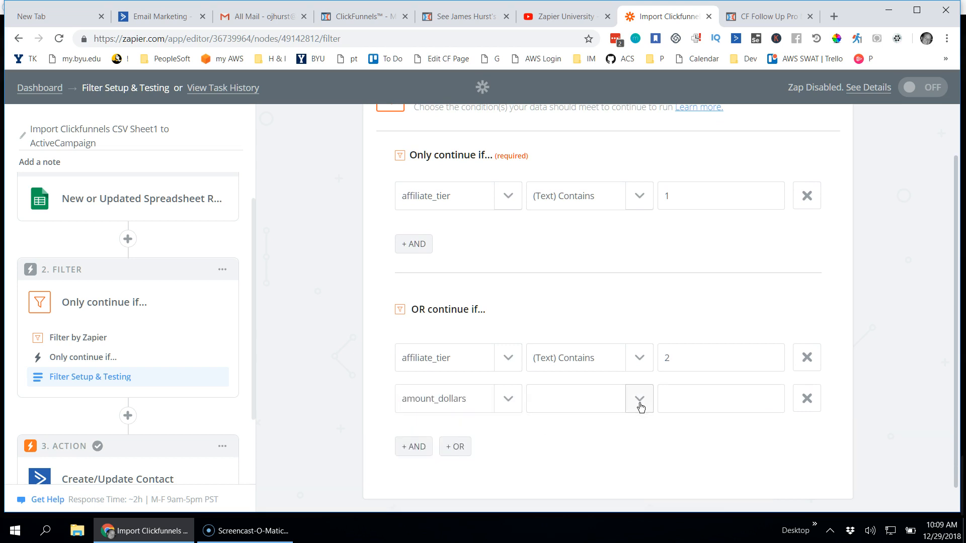
click(638, 403)
scroll(629, 443, down, 1)
scroll(639, 442, down, 5)
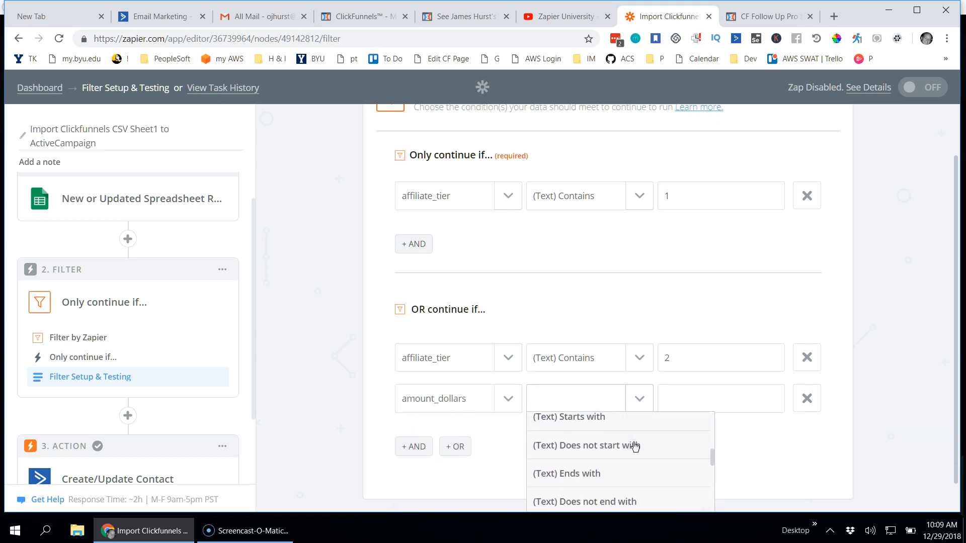
click(610, 443)
click(695, 405)
text(10)
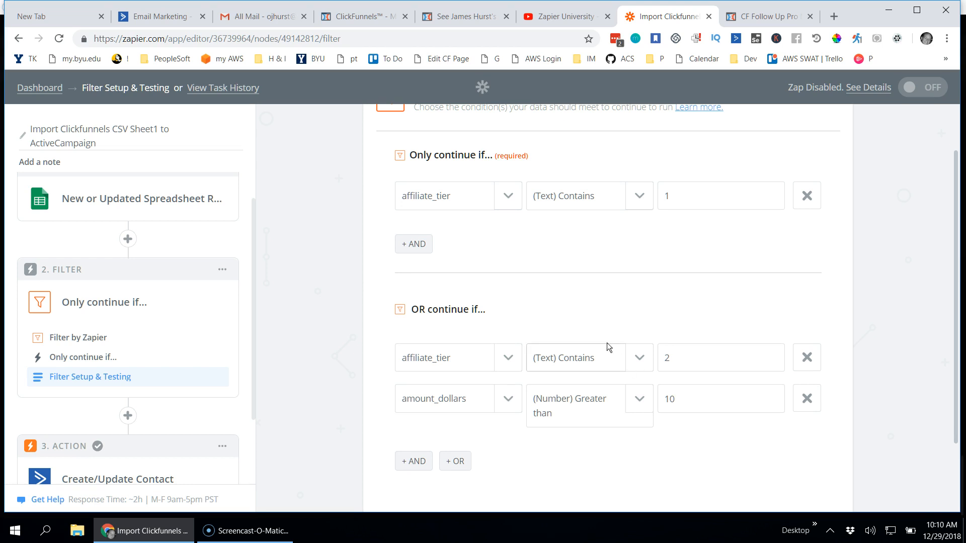
Step: Review the completed filter rules and test them against the Zap's sample data
scroll(606, 342, up, 1)
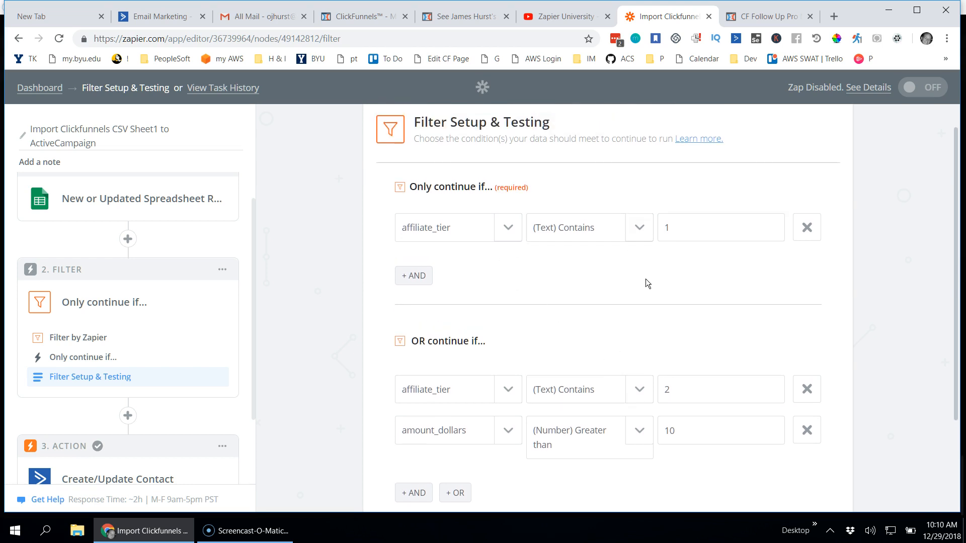
scroll(697, 276, down, 2)
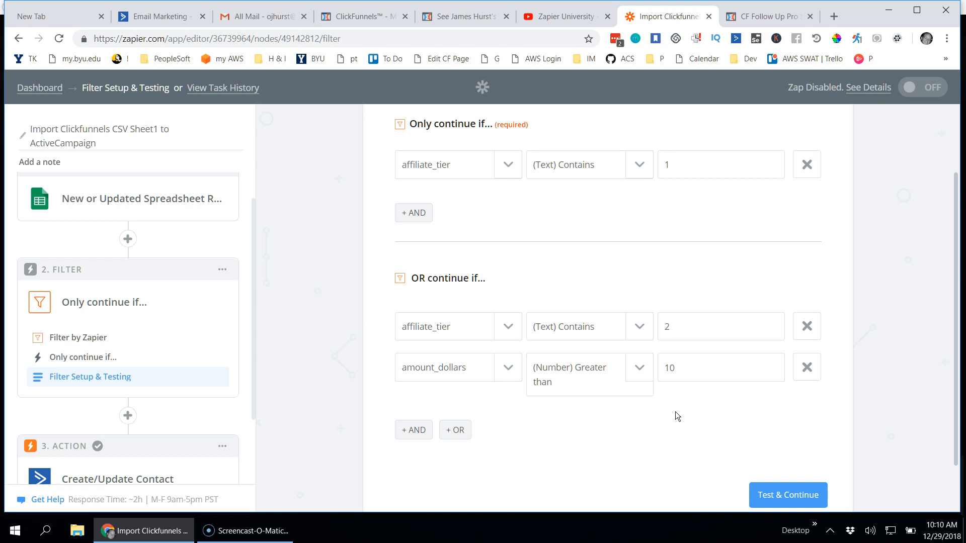
scroll(683, 409, down, 2)
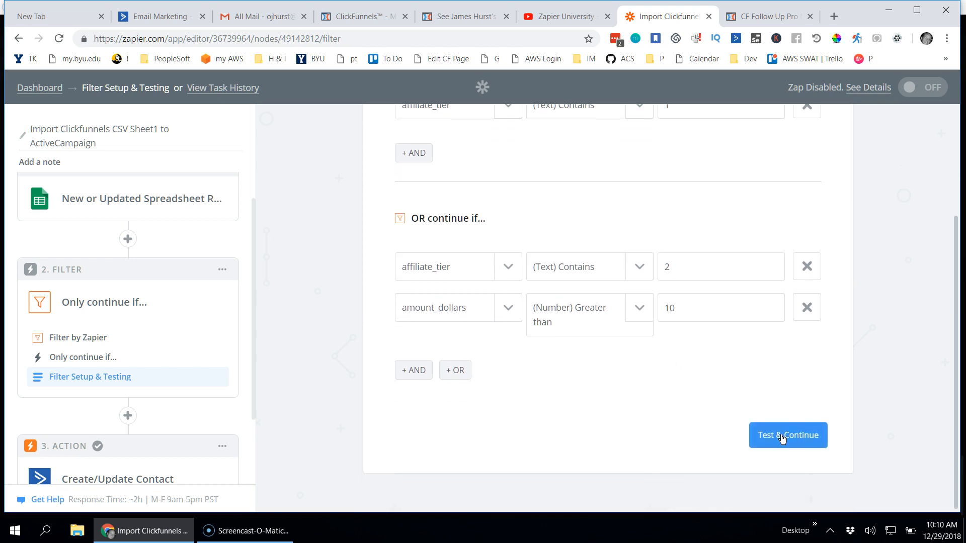
click(781, 437)
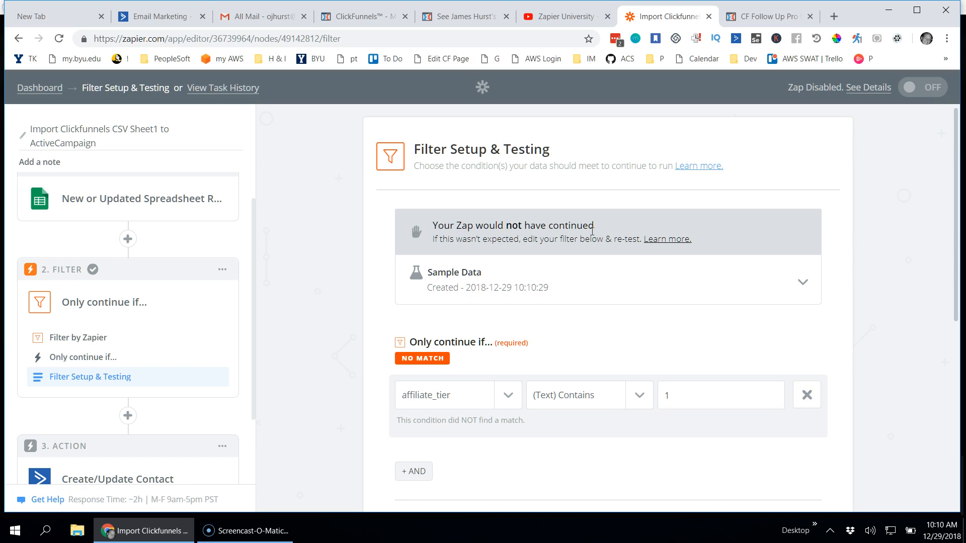
Step: Expand the test's sample data and compare the unmatched items with the match result of each filter condition
click(803, 283)
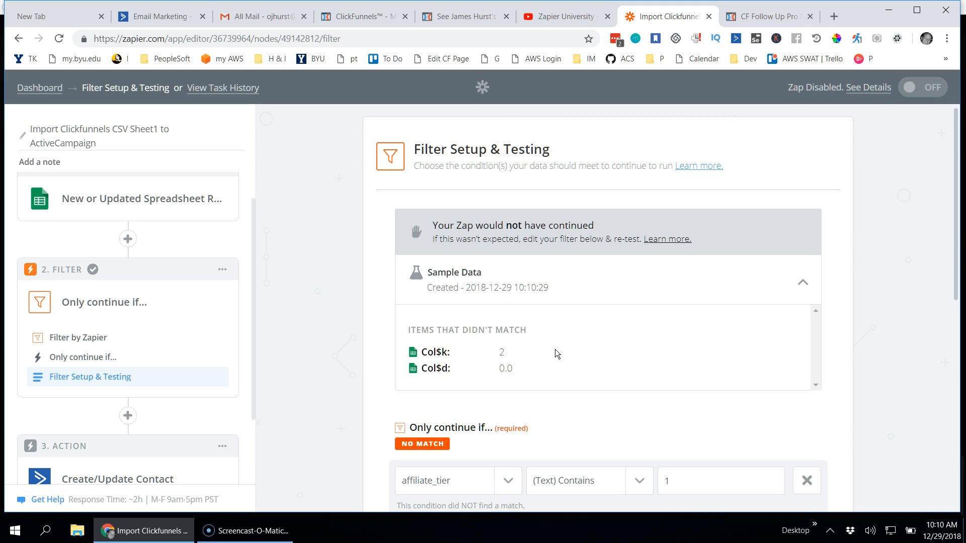
scroll(555, 342, down, 1)
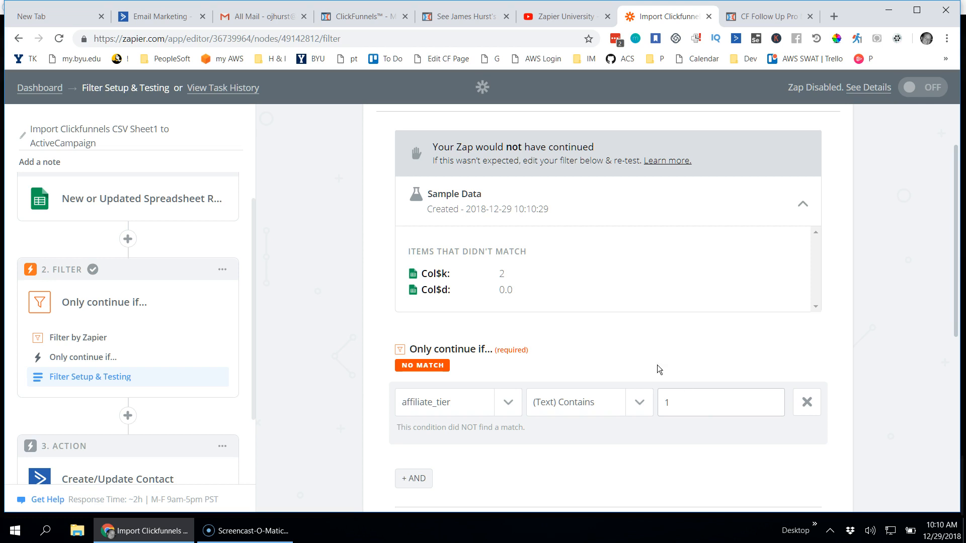
scroll(665, 376, down, 4)
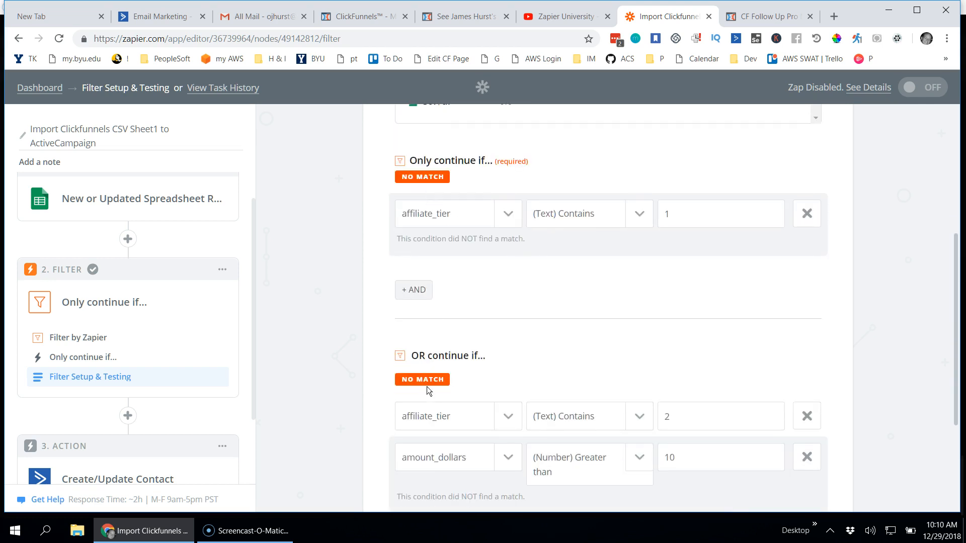
scroll(642, 285, down, 3)
scroll(598, 250, up, 1)
scroll(617, 302, up, 6)
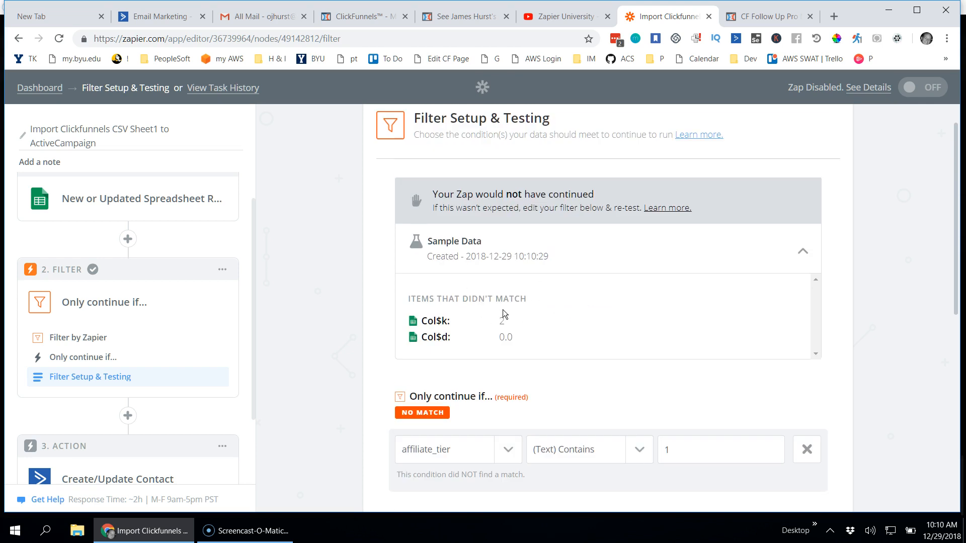
scroll(661, 299, down, 7)
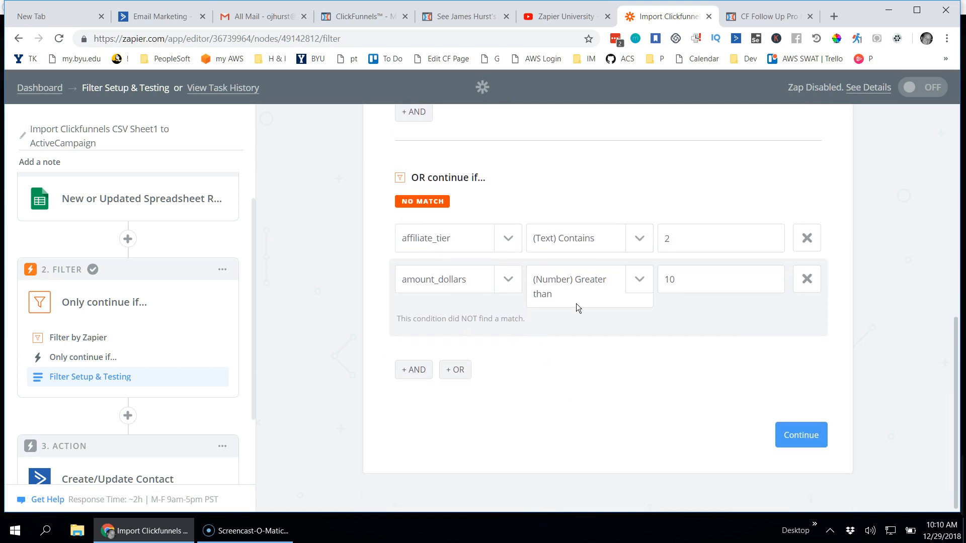
scroll(584, 262, up, 3)
scroll(590, 308, up, 5)
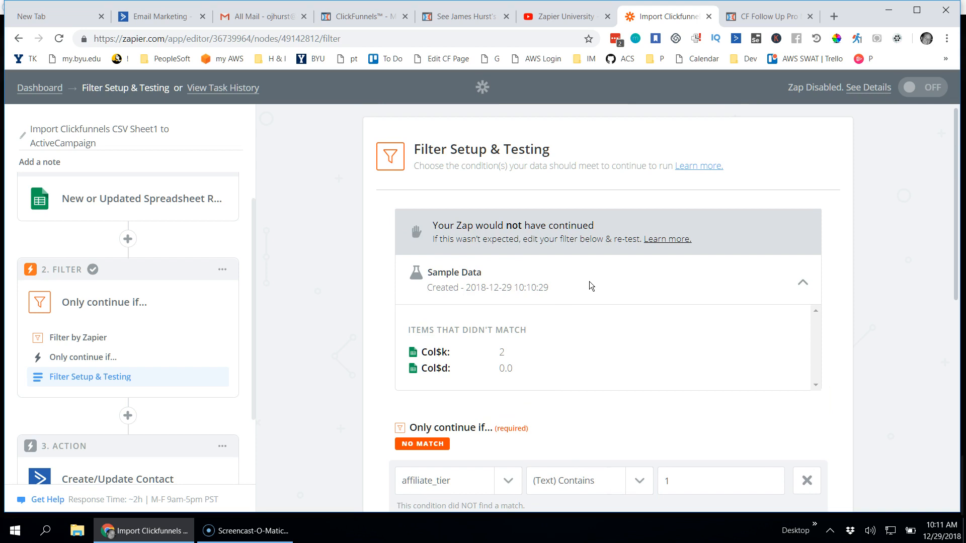
Step: Accept the filter rules and continue to the ActiveCampaign action step
scroll(591, 286, down, 8)
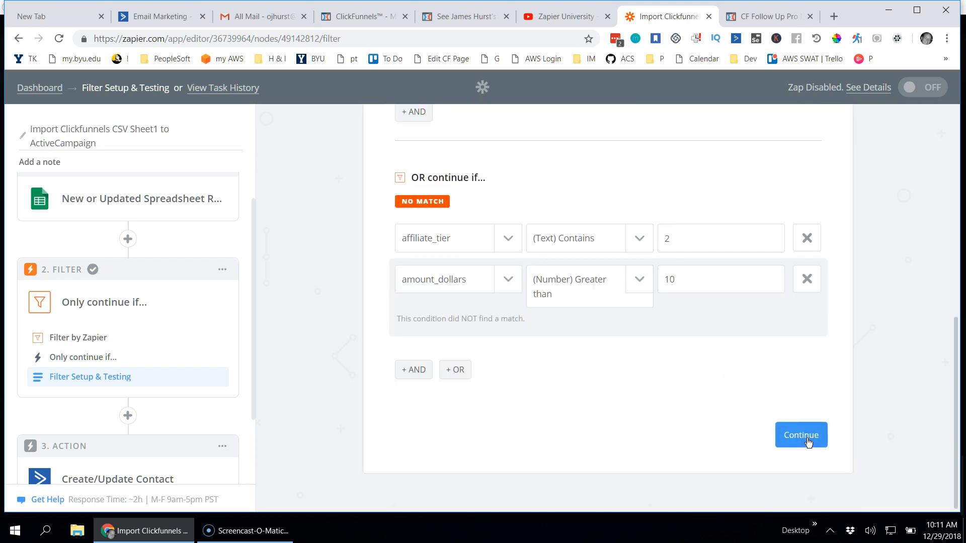
click(805, 437)
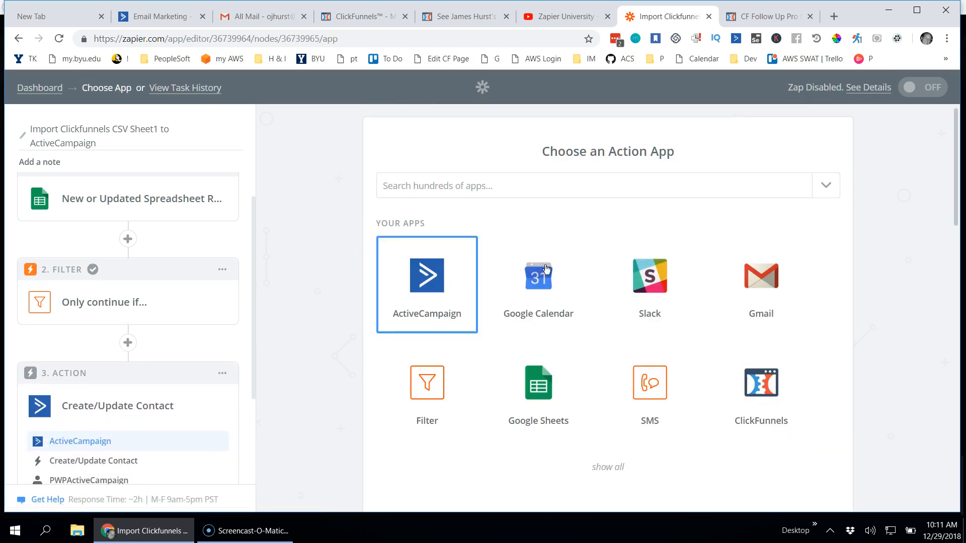
Step: Look through the available action apps and the Zap's trigger, filter and action steps
scroll(502, 262, down, 15)
scroll(207, 357, down, 2)
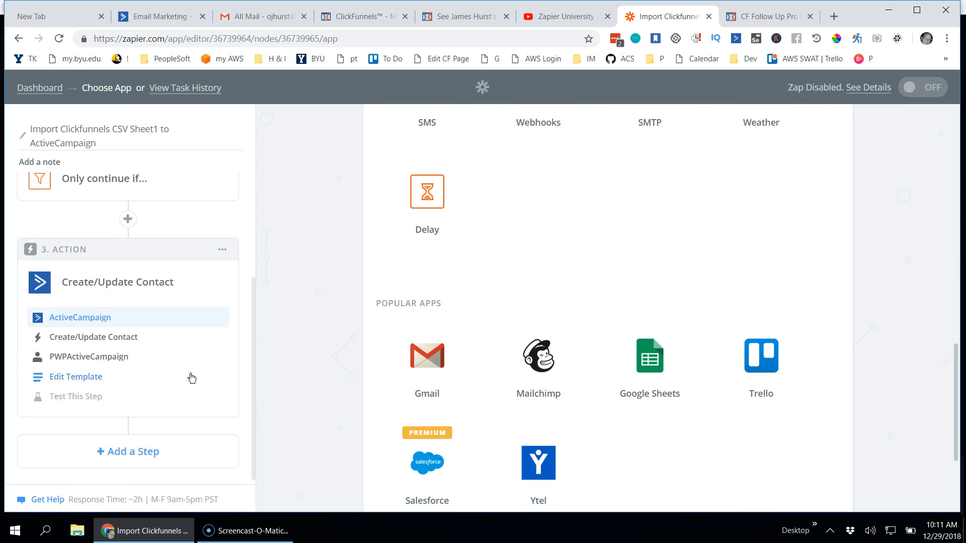
scroll(324, 356, up, 1)
scroll(323, 356, up, 4)
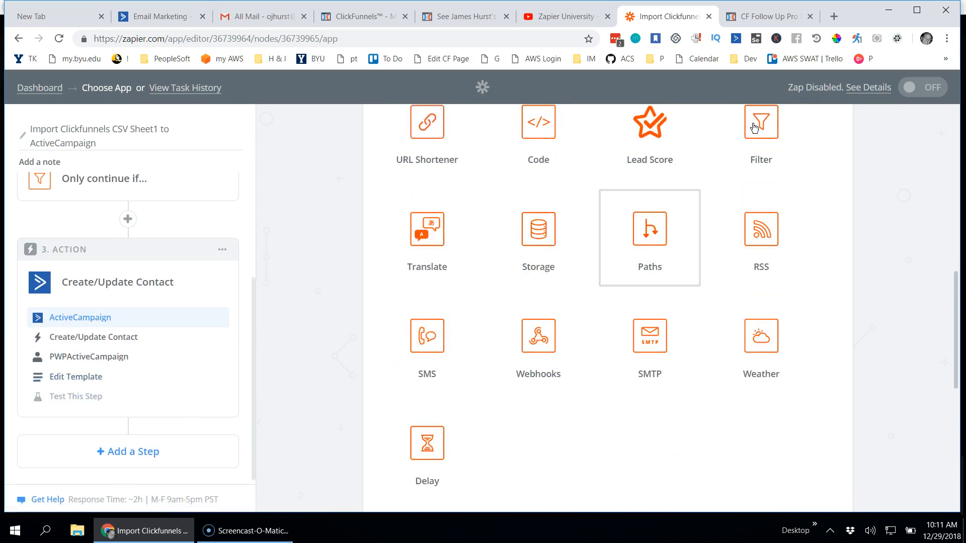
scroll(291, 309, up, 2)
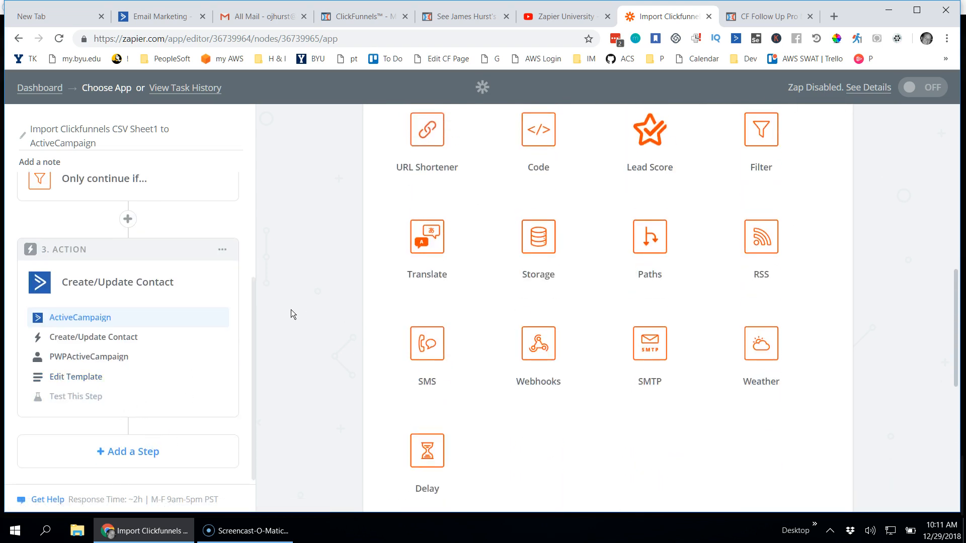
scroll(176, 244, up, 3)
scroll(319, 289, down, 10)
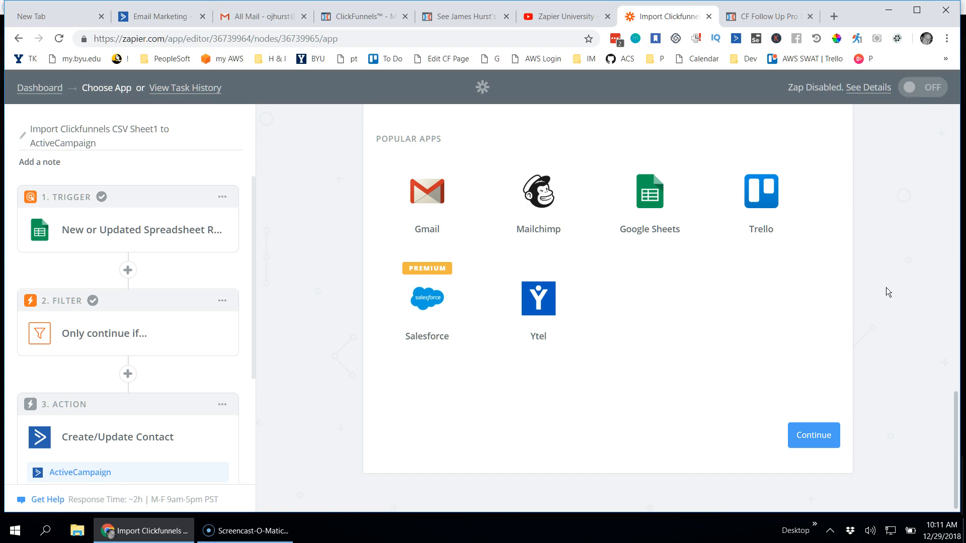
scroll(324, 258, up, 10)
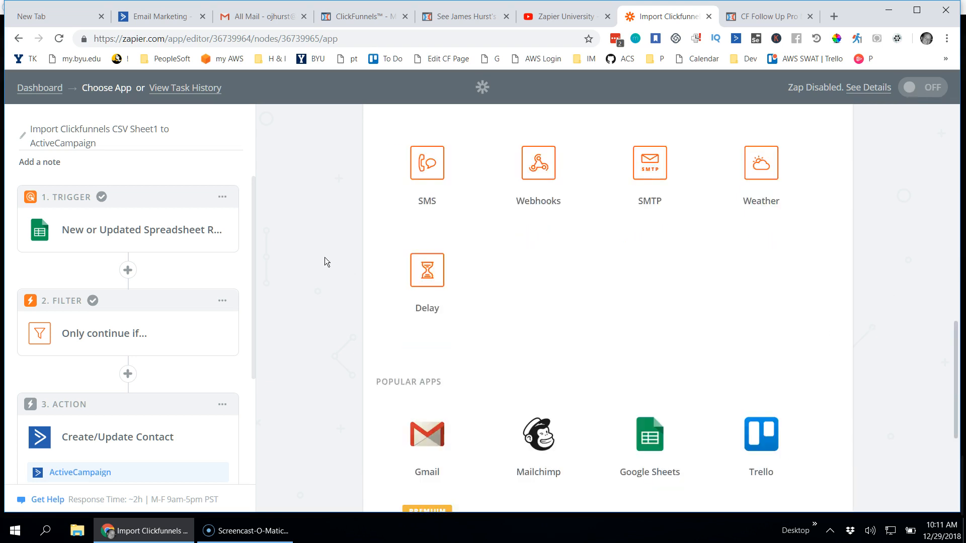
scroll(325, 257, down, 10)
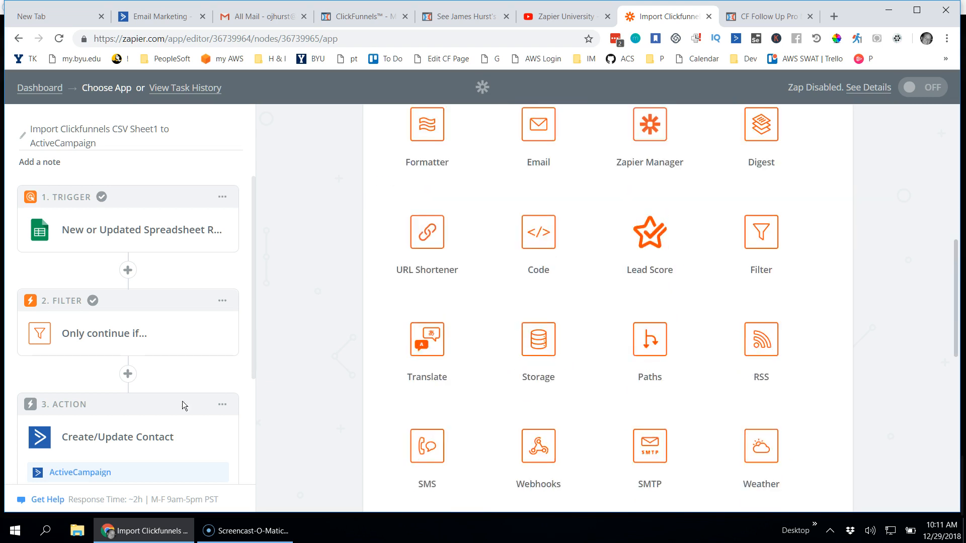
scroll(166, 401, down, 3)
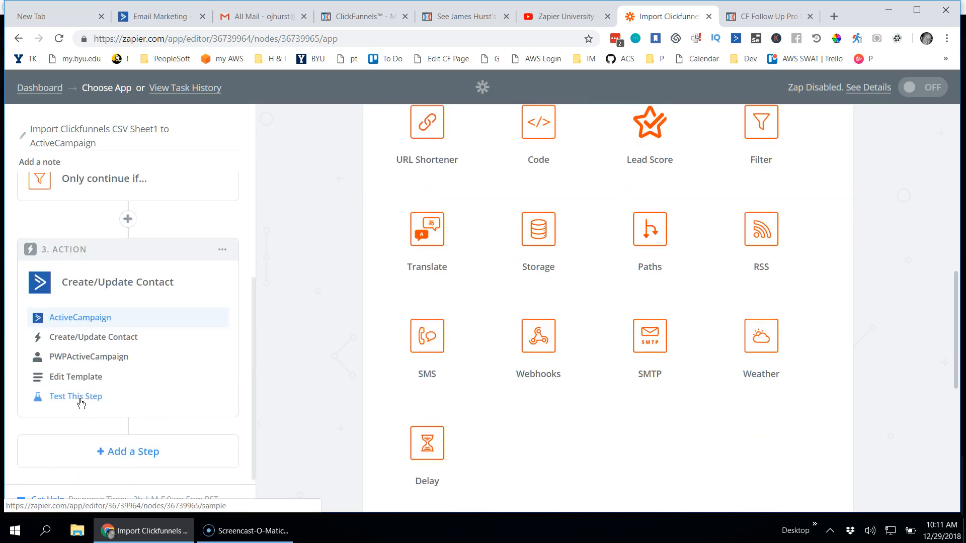
Step: Skip the test of the Create/Update Contact action and finish the setup by turning the Zap on
click(79, 402)
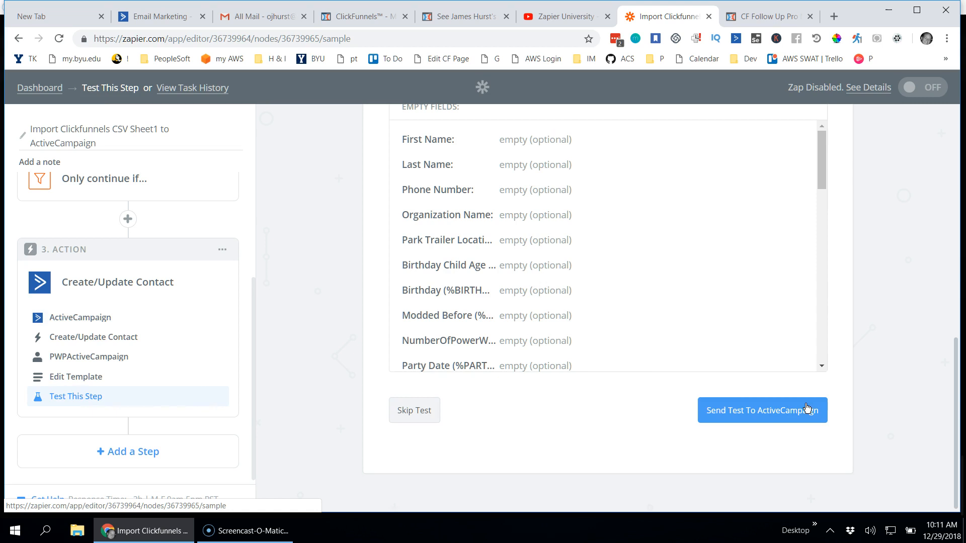
click(415, 410)
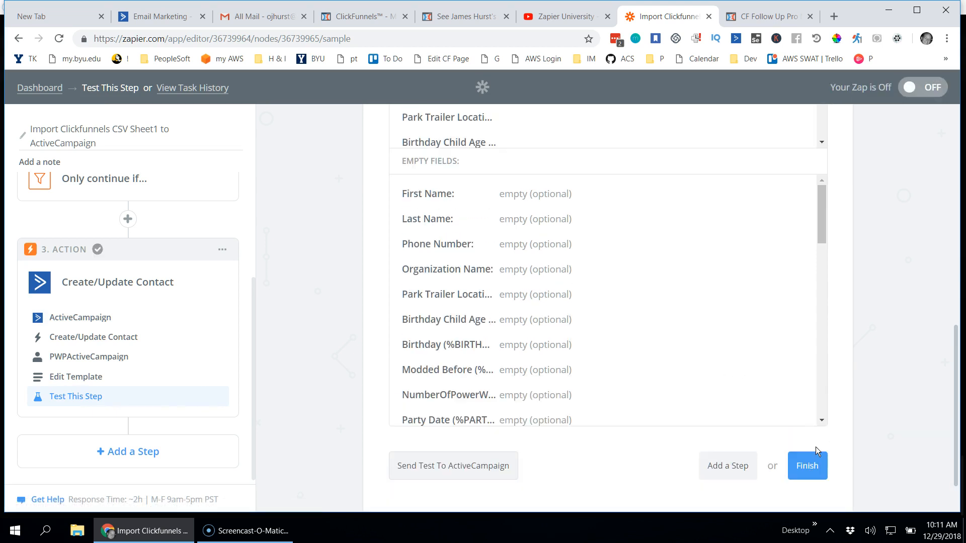
click(809, 464)
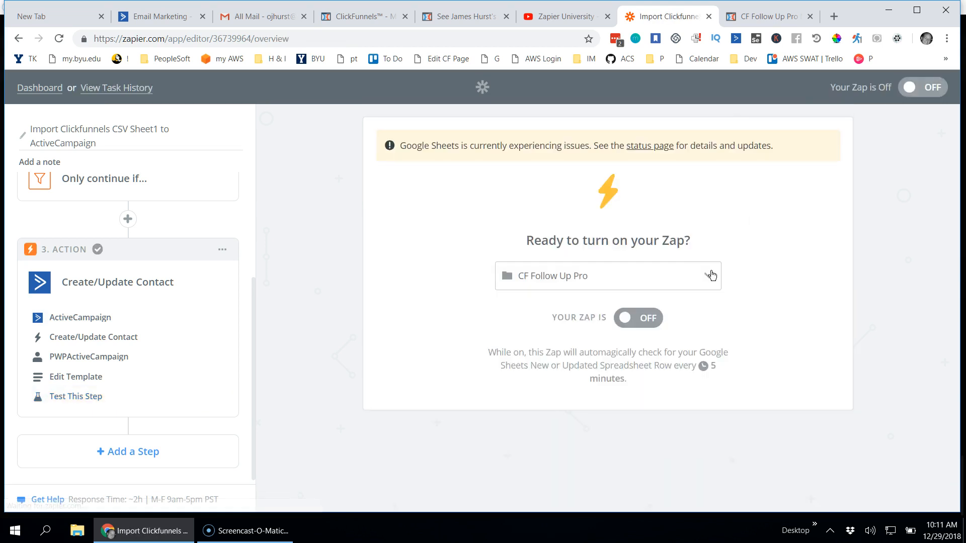
click(639, 320)
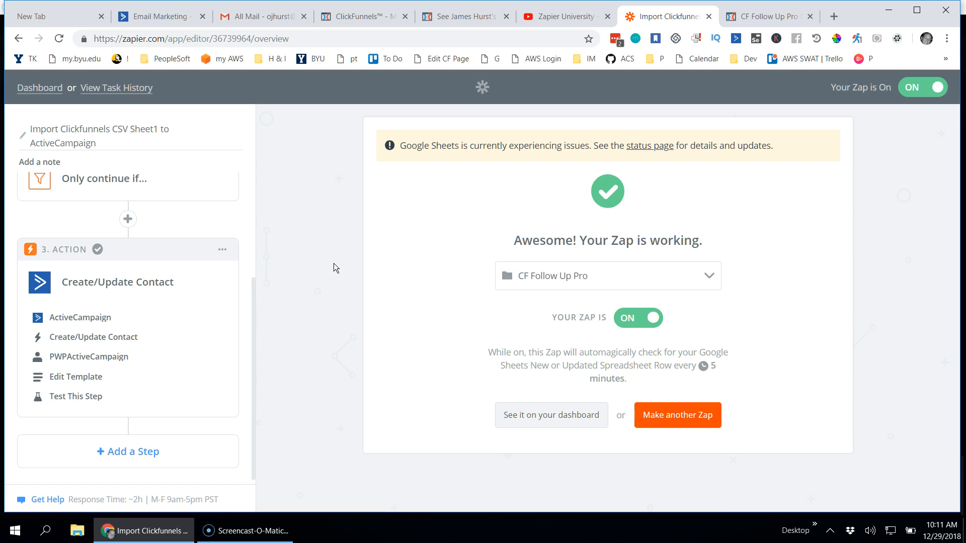
Step: Check the Zap's task history for its past runs and return to the Zap editor
click(124, 91)
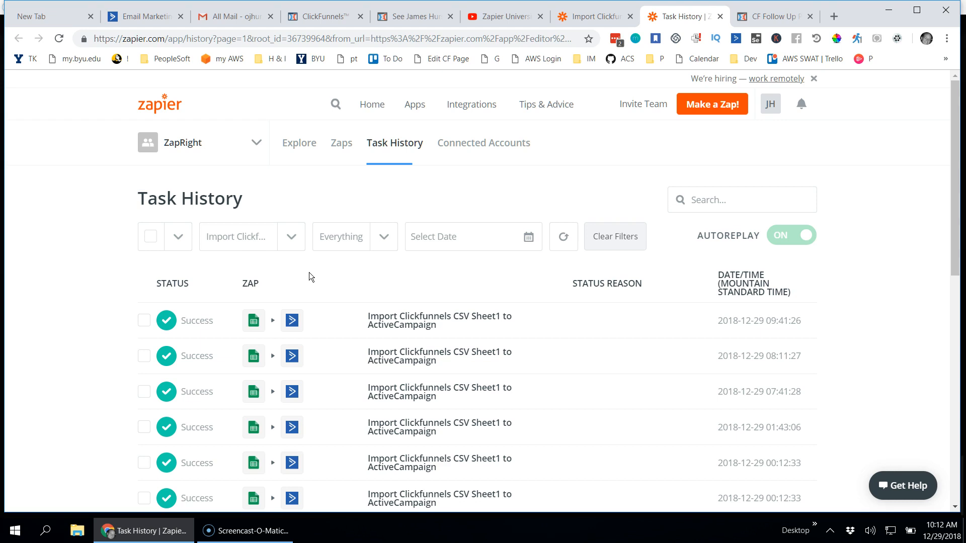
click(596, 16)
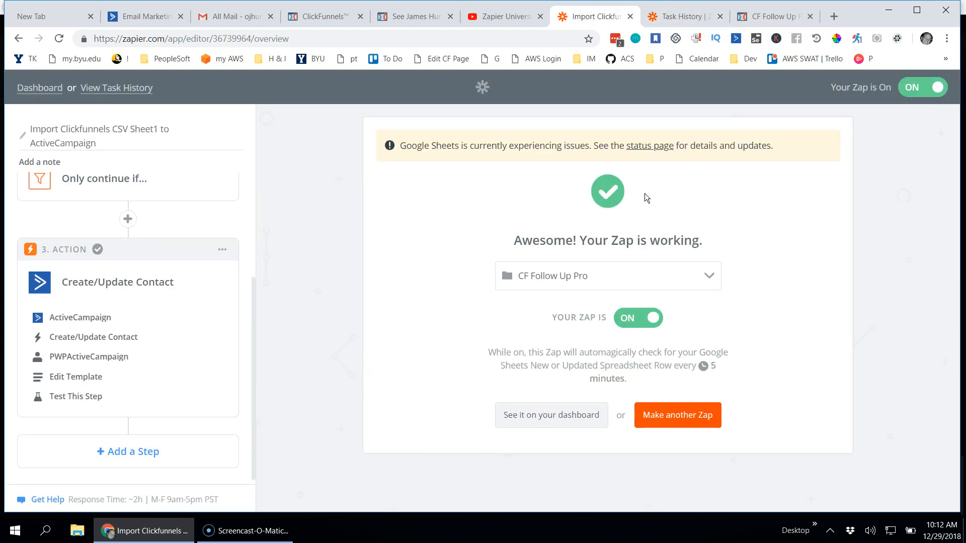
Step: Reopen the Zap's filter step and continue past the "Only continue if..." selection to the filter setup
click(115, 182)
click(87, 220)
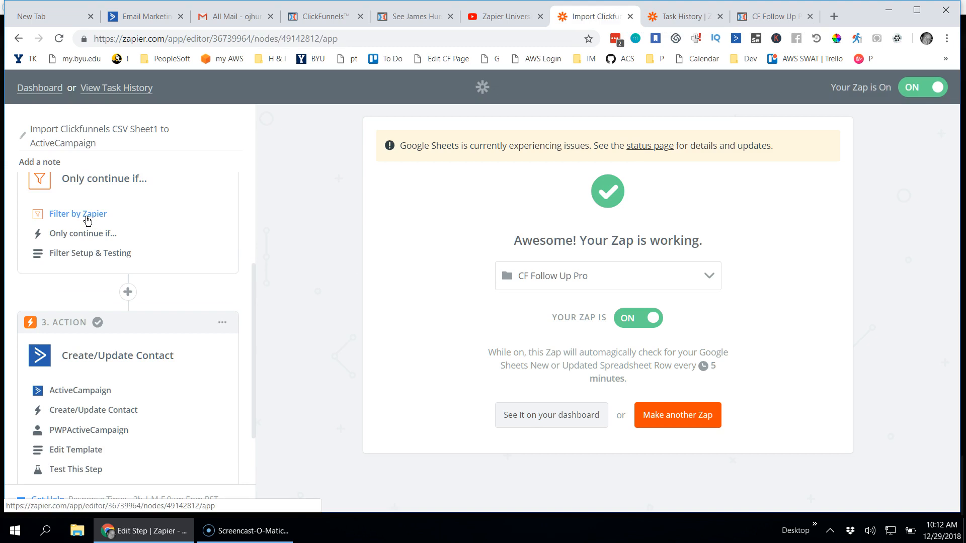
click(98, 235)
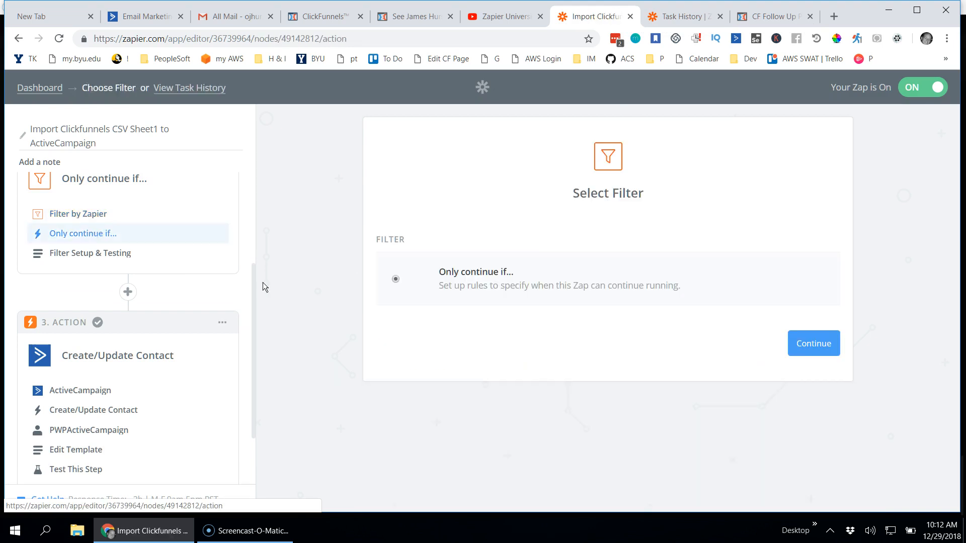
click(815, 348)
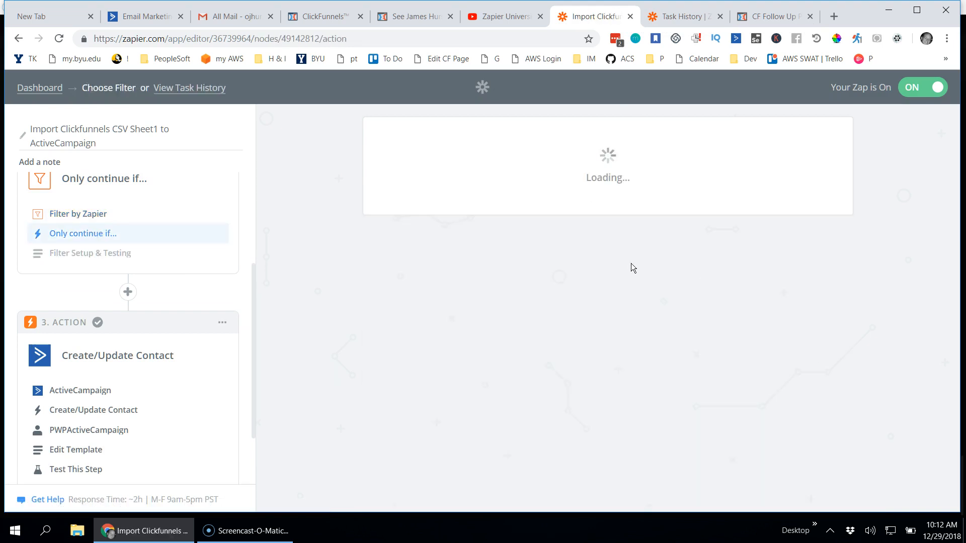